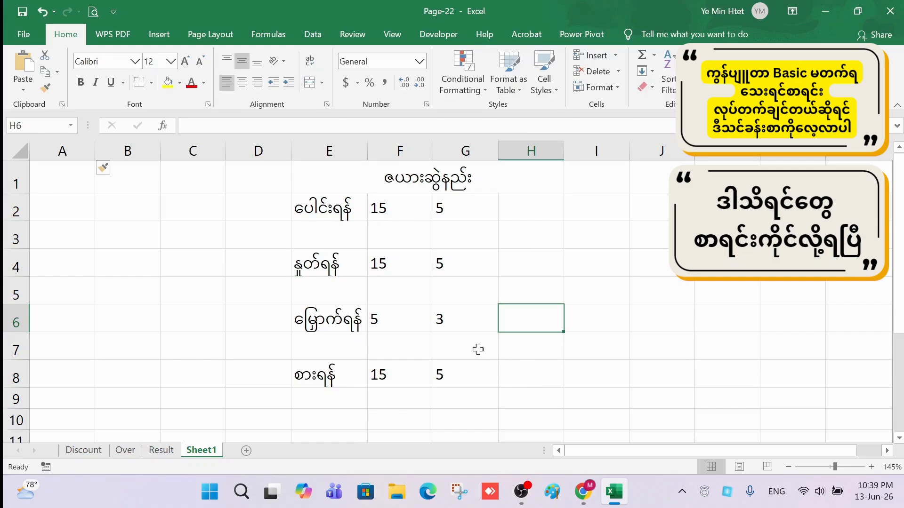
Apply all borders to the cell range F2:H8
{"action": "left_click_drag", "start_coordinate": [377, 205], "coordinate": [524, 371]}
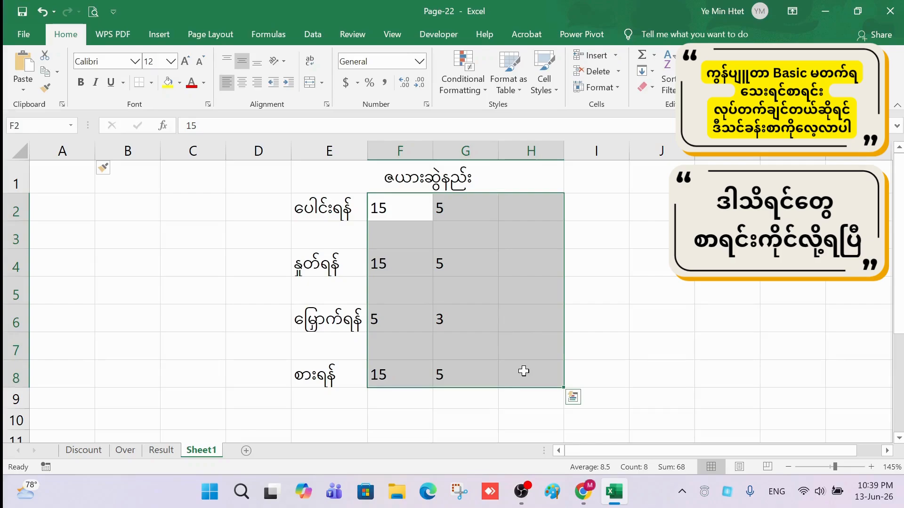
{"action": "left_click", "coordinate": [151, 84]}
{"action": "left_click", "coordinate": [167, 208]}
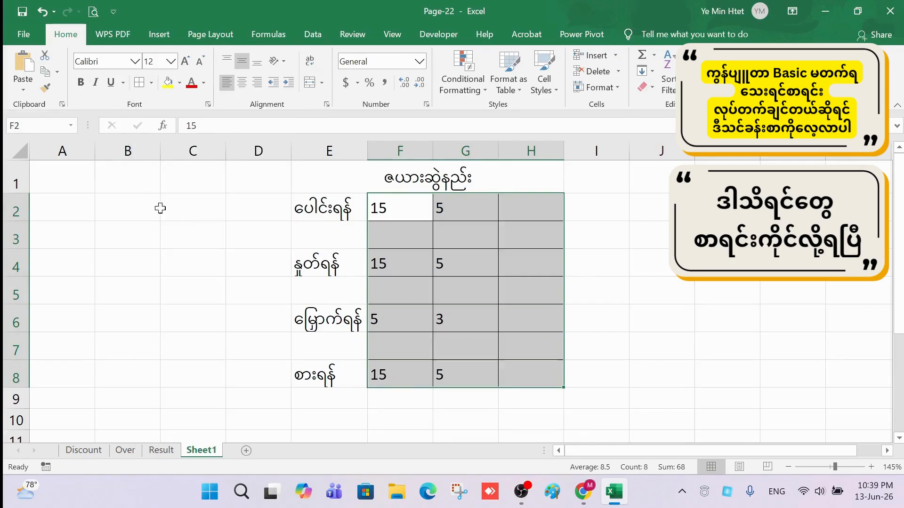
{"action": "left_click", "coordinate": [519, 292]}
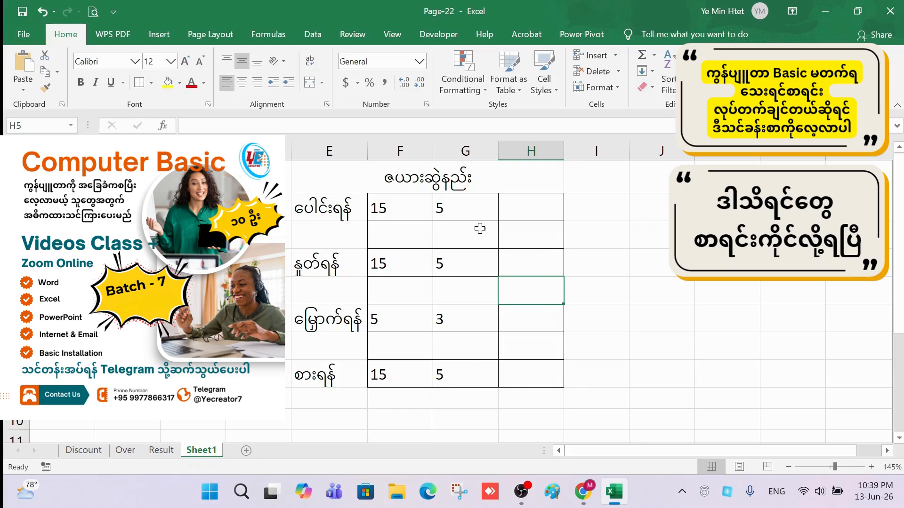
Remove the borders from cells H2:H8 with the No Border option
{"action": "left_click_drag", "start_coordinate": [511, 210], "coordinate": [515, 374]}
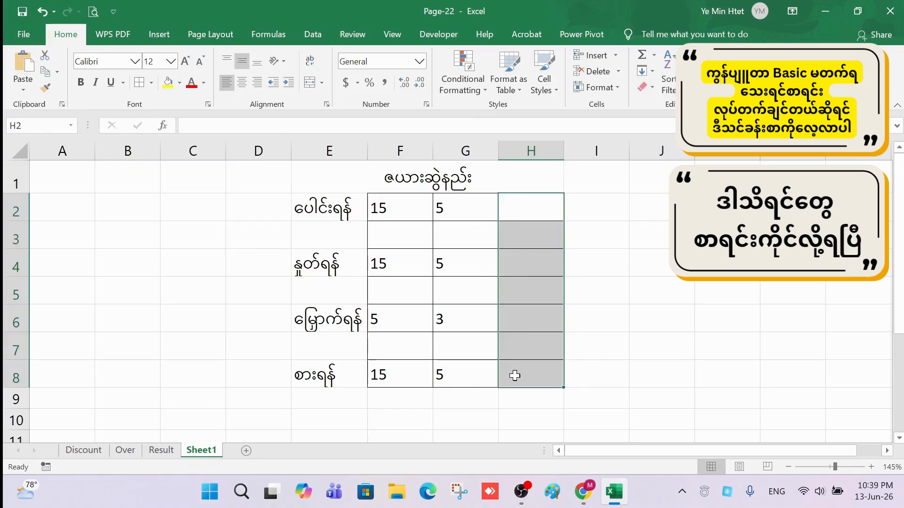
{"action": "left_click", "coordinate": [152, 82]}
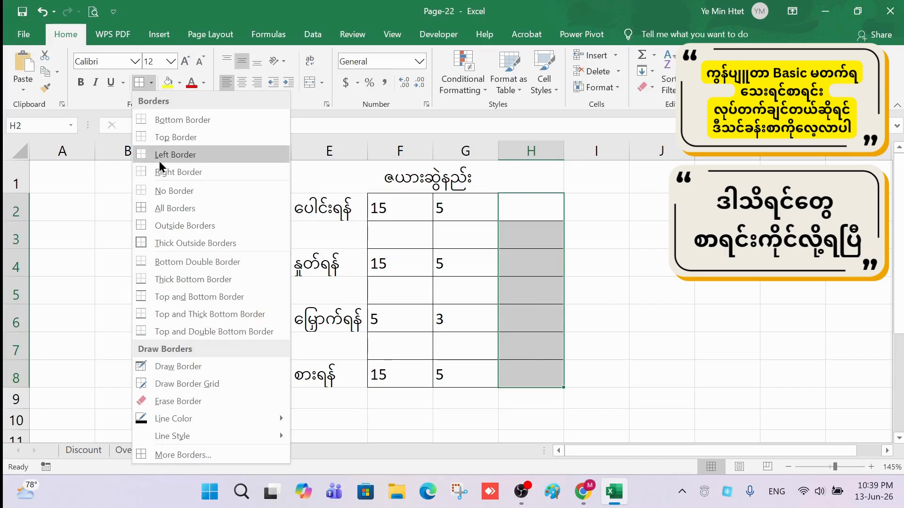
{"action": "left_click", "coordinate": [161, 192]}
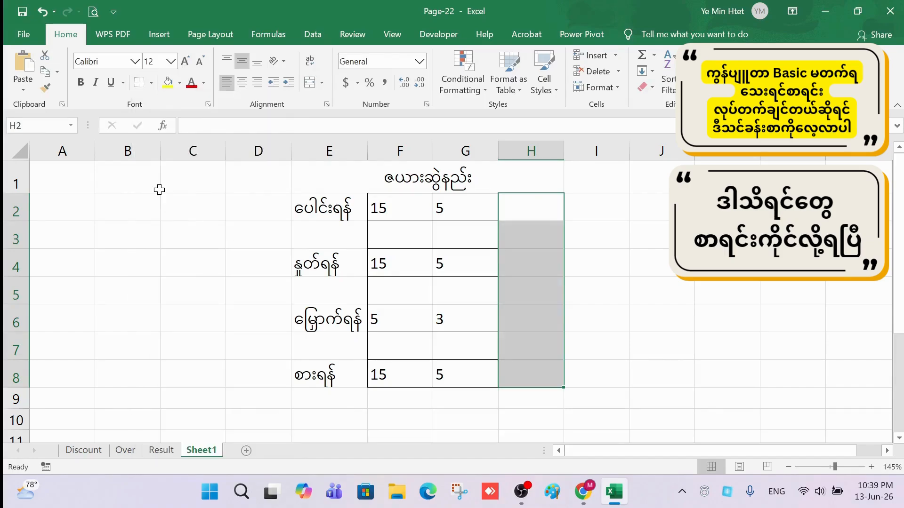
{"action": "left_click", "coordinate": [567, 271]}
Reapply all borders to the whole range F2:H8
{"action": "left_click_drag", "start_coordinate": [405, 208], "coordinate": [542, 381]}
{"action": "left_click", "coordinate": [151, 83]}
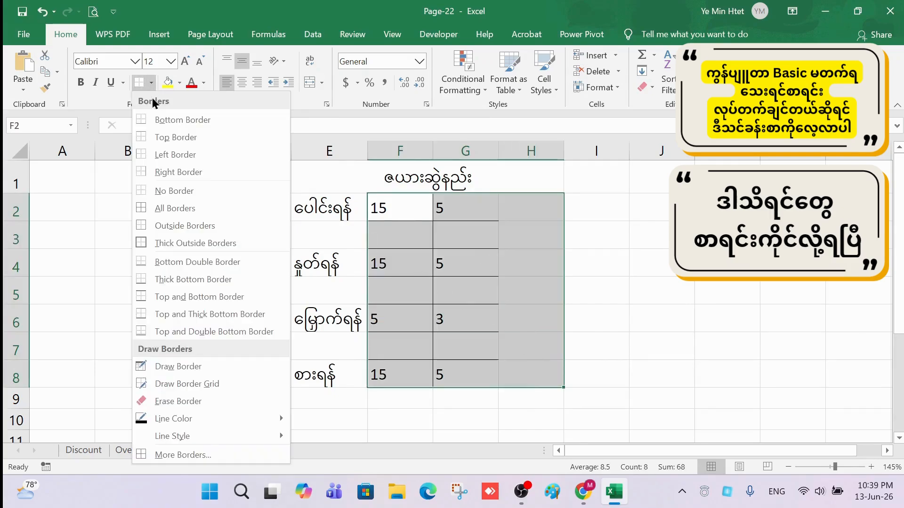
{"action": "left_click", "coordinate": [170, 202]}
{"action": "left_click", "coordinate": [542, 258]}
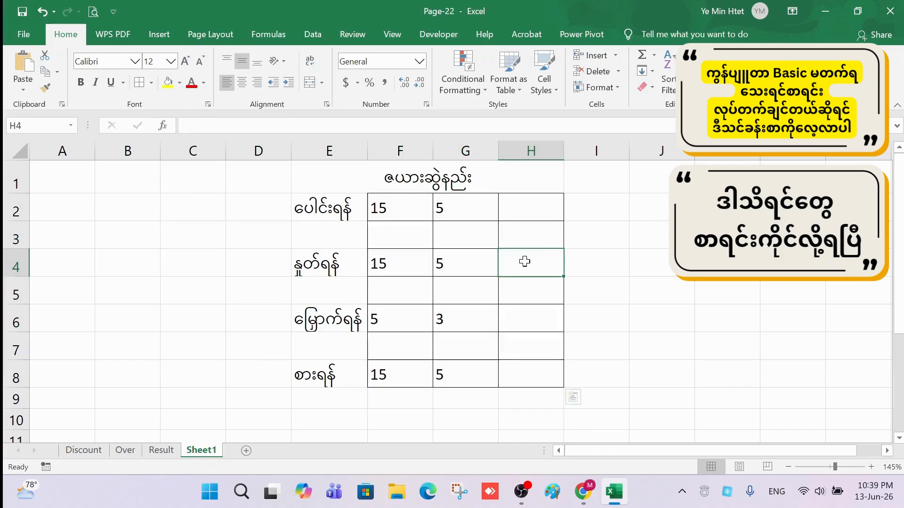
{"action": "left_click", "coordinate": [652, 233]}
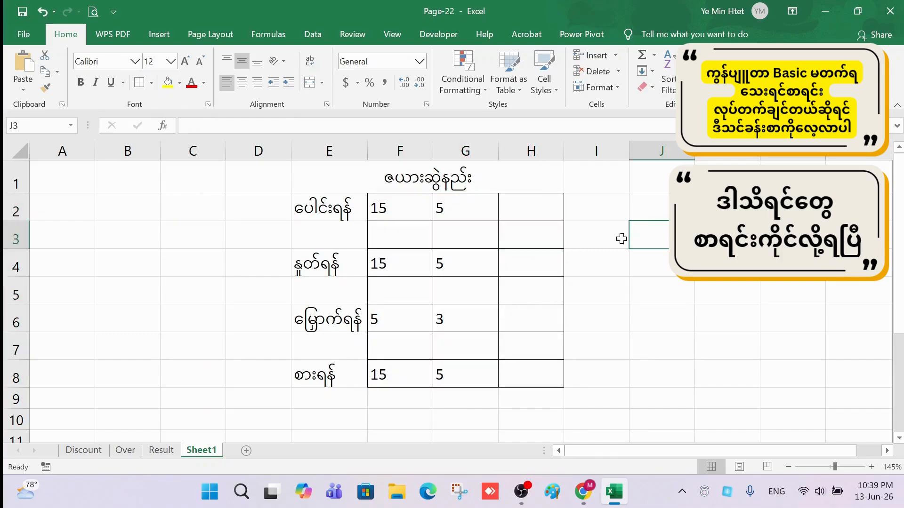
Fill the result cells H2, H4, H6 and H8 with yellow
{"action": "left_click", "coordinate": [532, 206]}
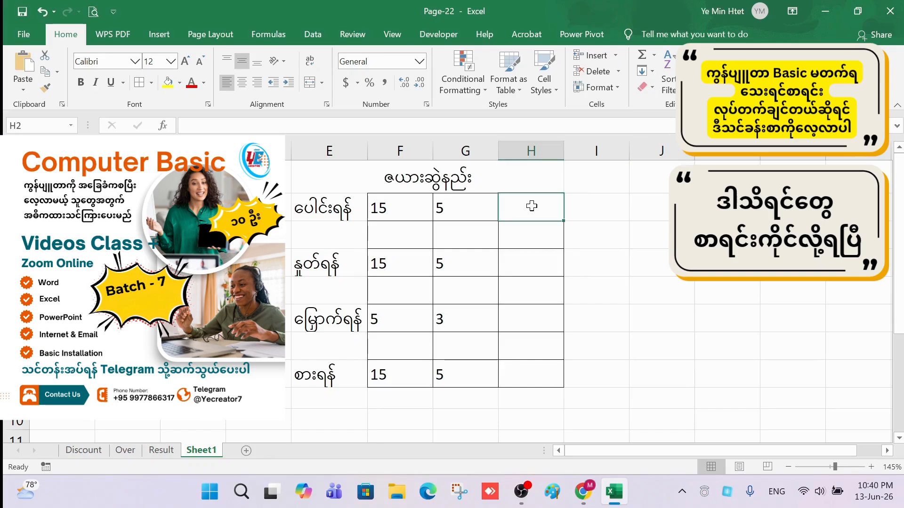
{"action": "left_click", "coordinate": [524, 262], "text": "ctrl"}
{"action": "left_click", "coordinate": [518, 317], "text": "ctrl"}
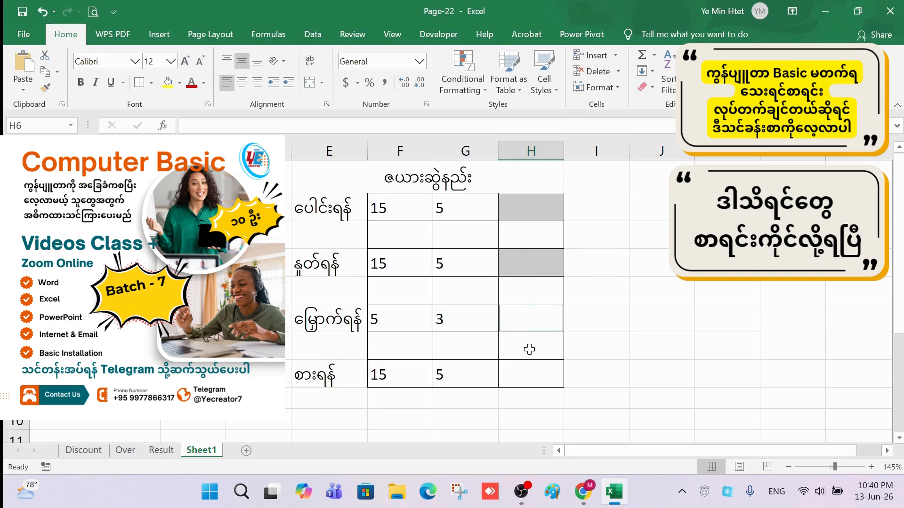
{"action": "left_click", "coordinate": [525, 374], "text": "ctrl"}
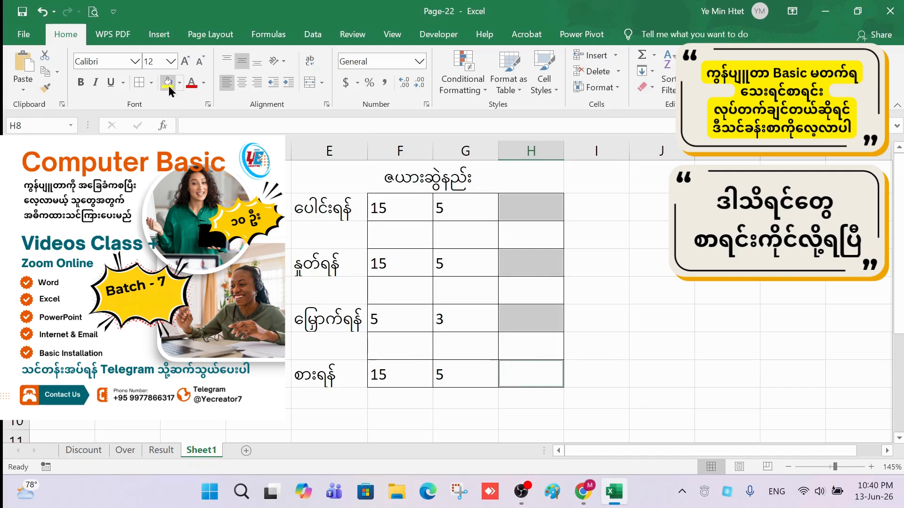
{"action": "left_click", "coordinate": [169, 89]}
{"action": "left_click", "coordinate": [728, 234]}
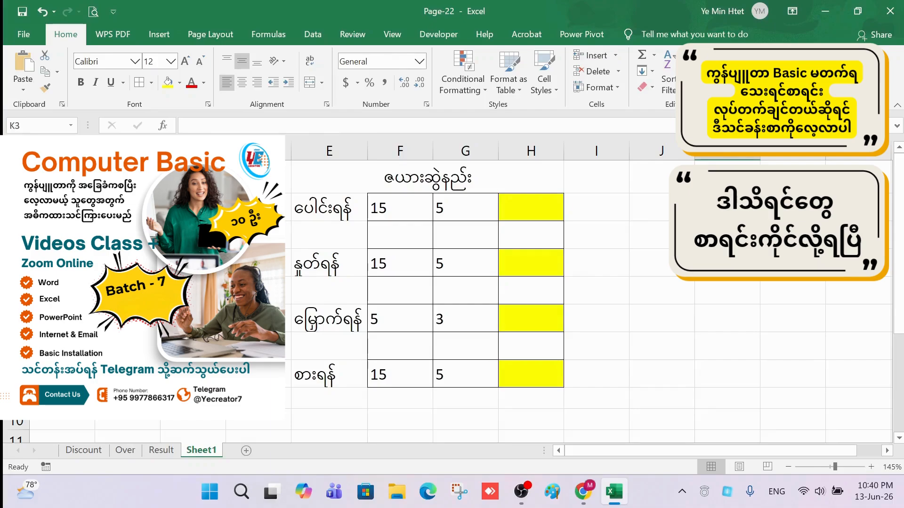
Enter the addition formula =F2+G2 in cell H2
{"action": "left_click", "coordinate": [526, 213]}
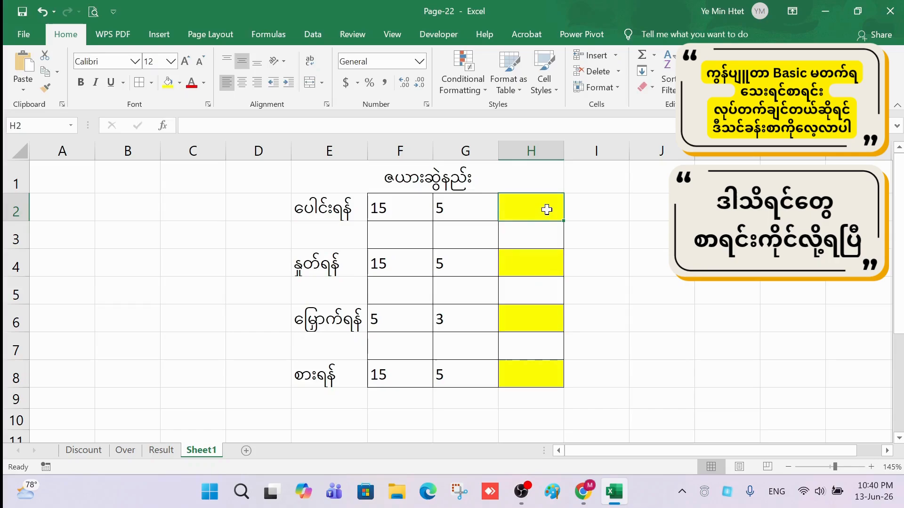
{"action": "type", "text": "="}
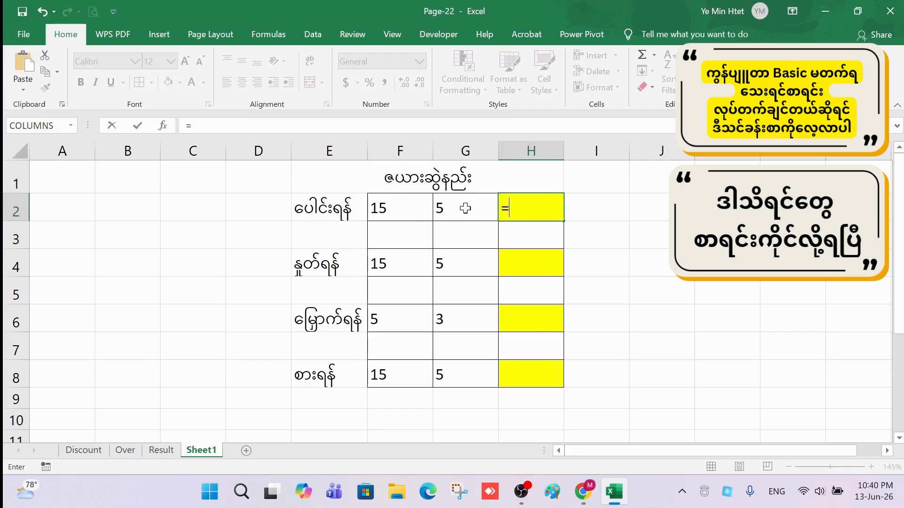
{"action": "left_click", "coordinate": [391, 210]}
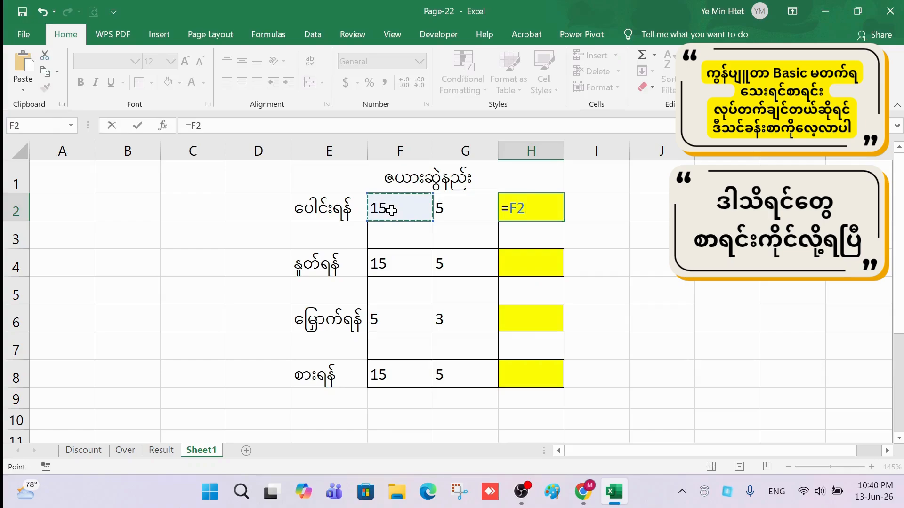
{"action": "type", "text": "+"}
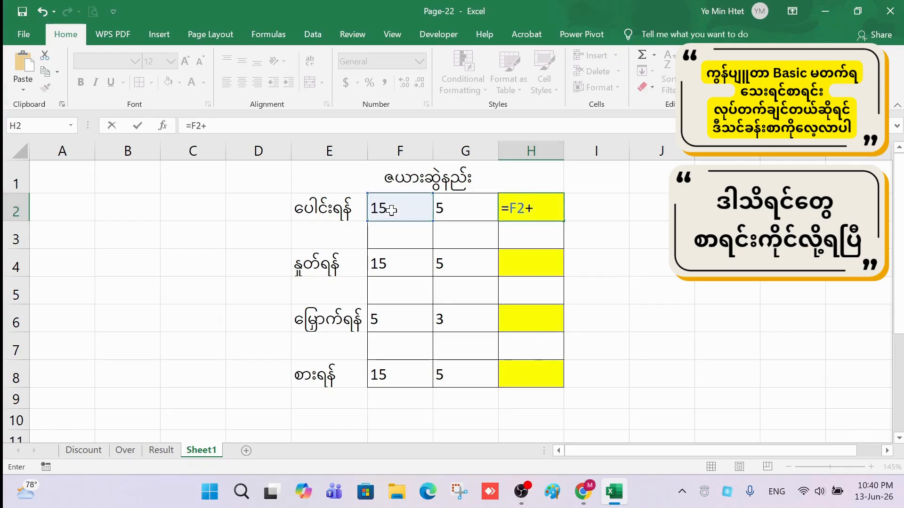
{"action": "left_click", "coordinate": [464, 205]}
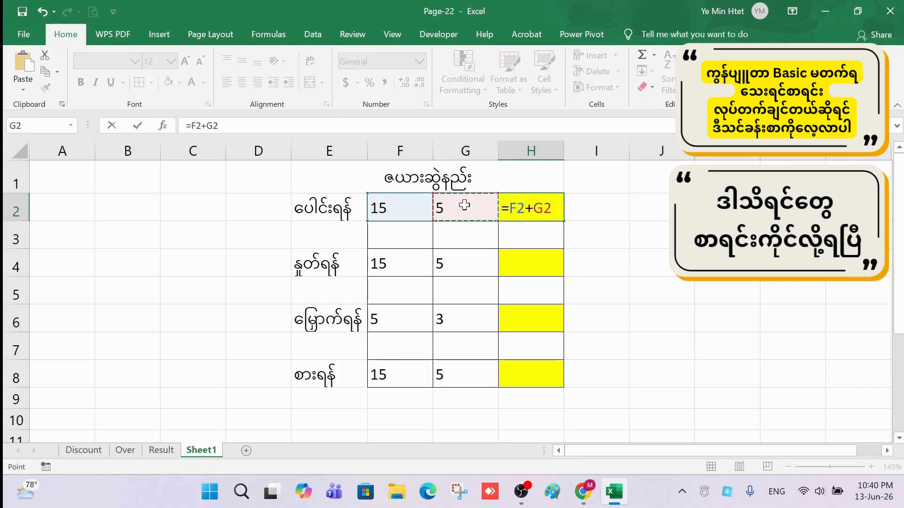
{"action": "key", "text": "Return"}
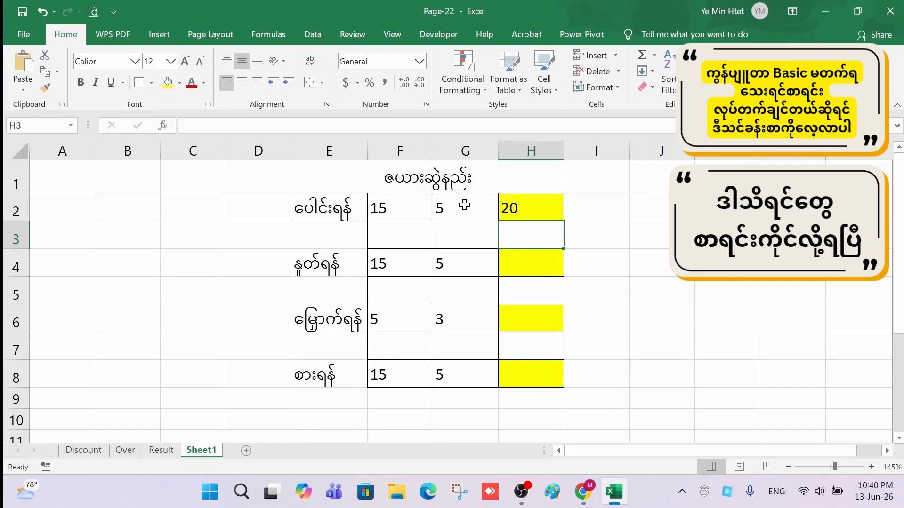
Fill cell I2 with light blue
{"action": "left_click", "coordinate": [623, 211]}
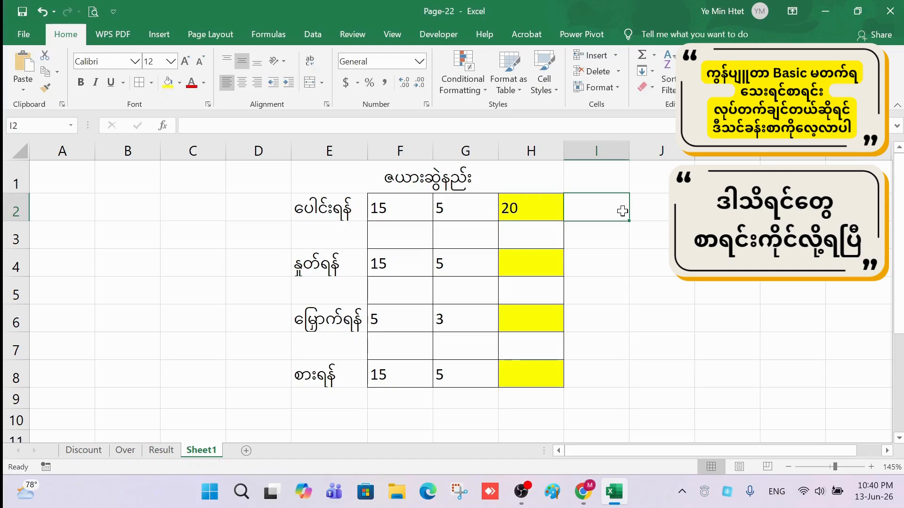
{"action": "left_click", "coordinate": [180, 83]}
{"action": "left_click", "coordinate": [214, 140]}
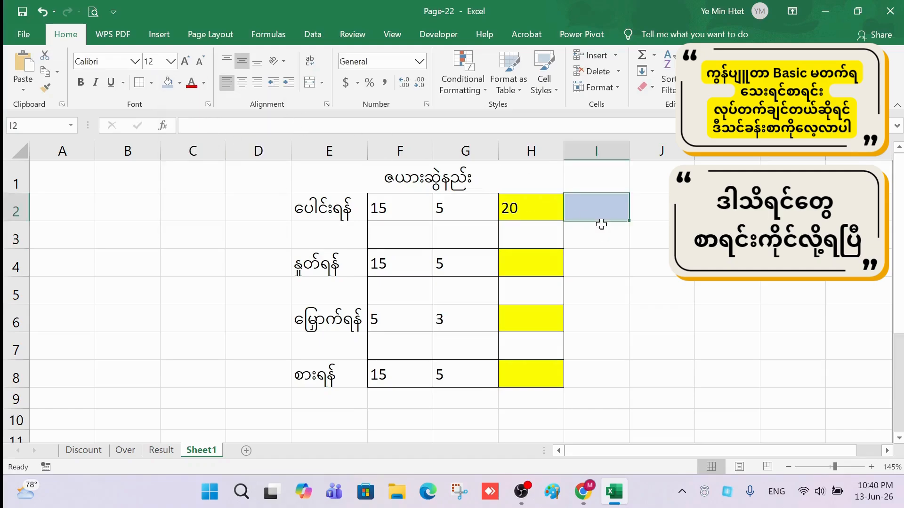
Enter the formula =sum(F2:H2) in cell I2 to total the first row
{"action": "left_click_drag", "start_coordinate": [384, 208], "coordinate": [519, 216]}
{"action": "left_click", "coordinate": [720, 262]}
{"action": "left_click", "coordinate": [591, 211]}
{"action": "type", "text": "="}
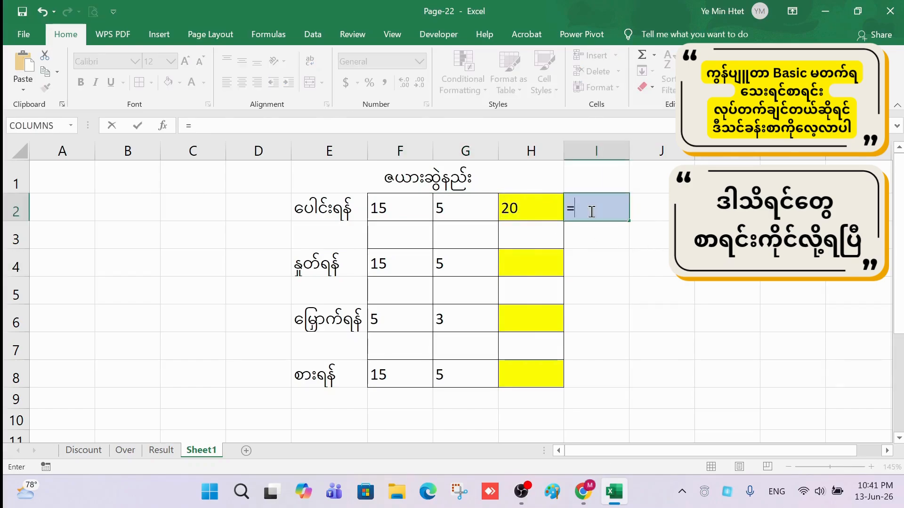
{"action": "type", "text": "sum"}
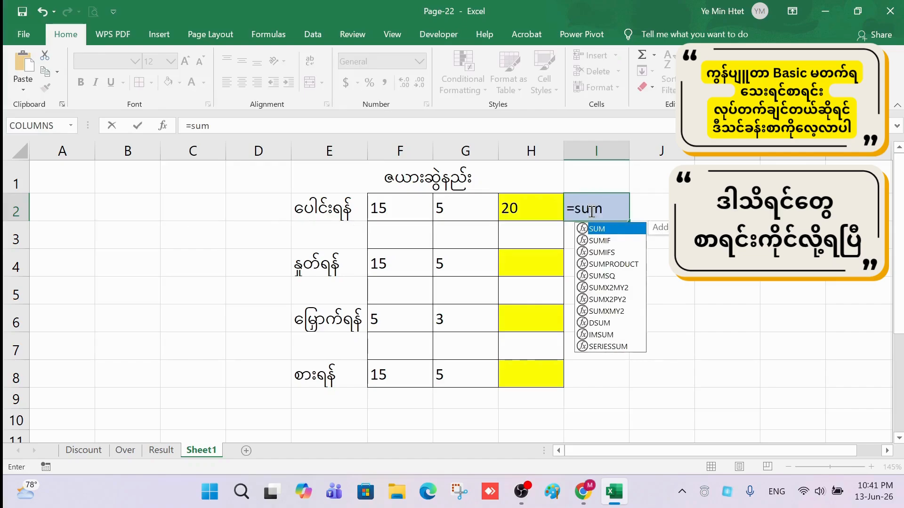
{"action": "type", "text": "("}
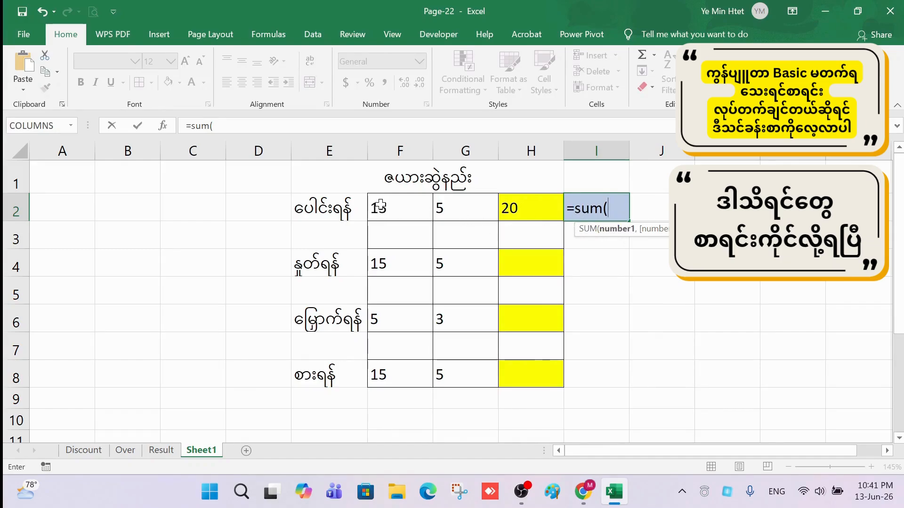
{"action": "left_click_drag", "start_coordinate": [381, 208], "coordinate": [516, 210]}
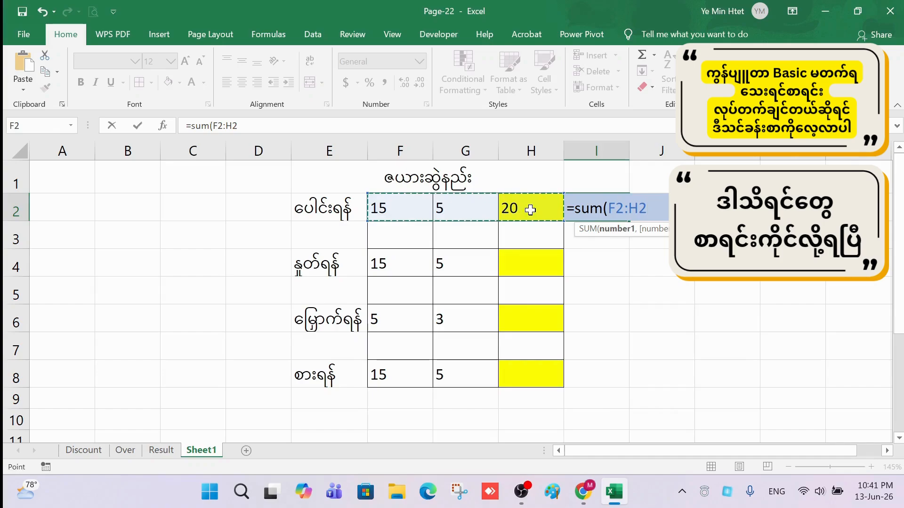
{"action": "type", "text": ")"}
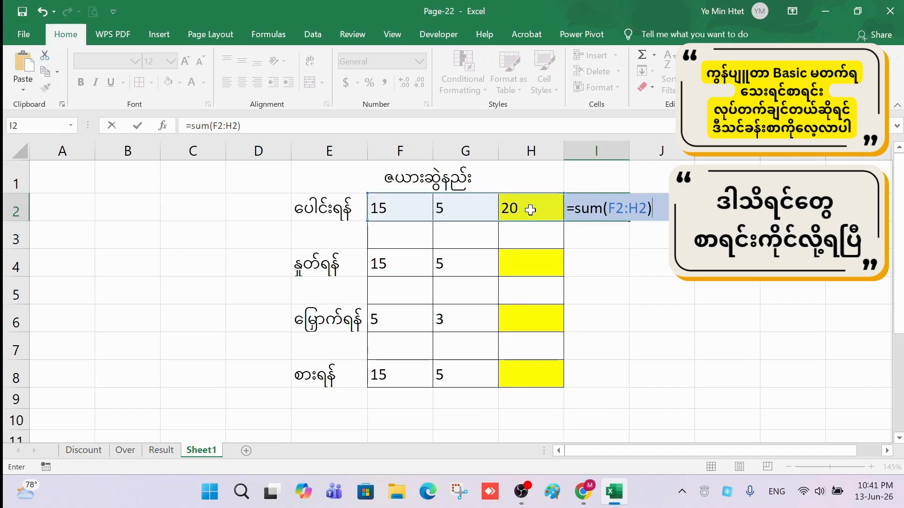
{"action": "key", "text": "Return"}
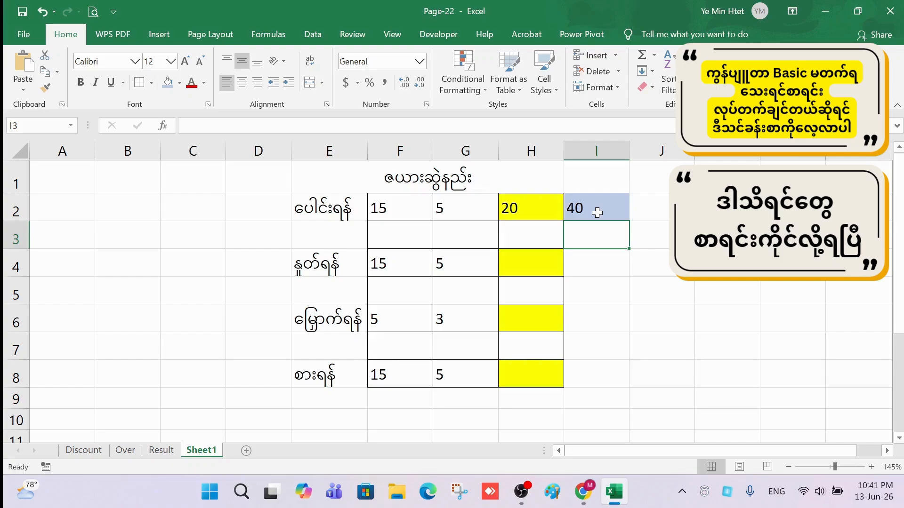
Enter the subtraction formula =F4-G4 in cell H4
{"action": "left_click", "coordinate": [529, 262]}
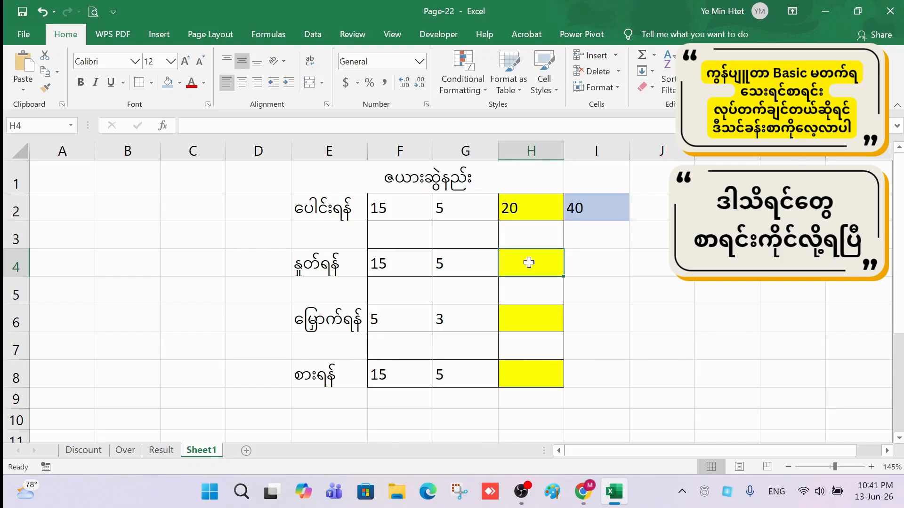
{"action": "type", "text": "="}
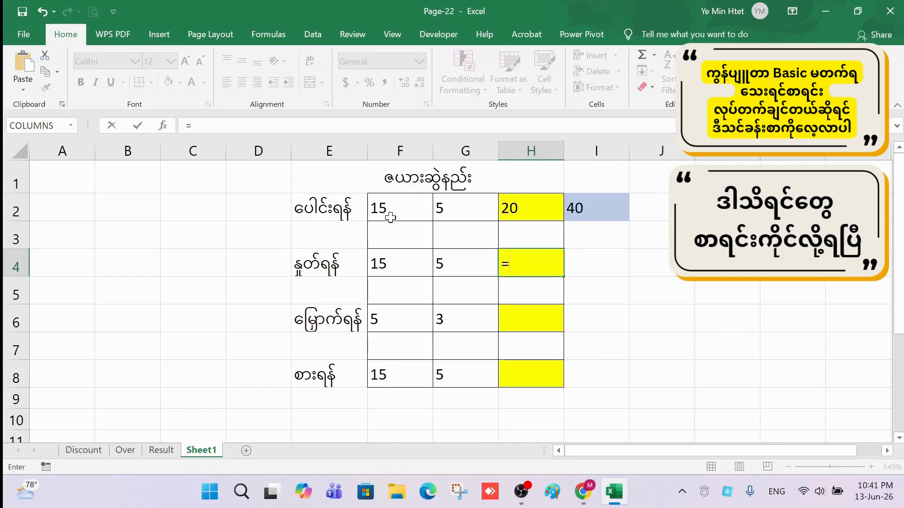
{"action": "left_click", "coordinate": [392, 263]}
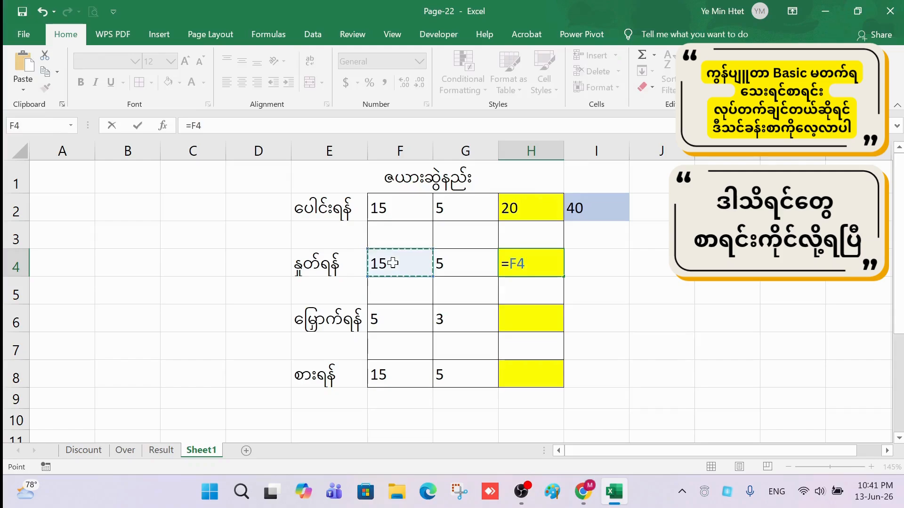
{"action": "type", "text": "-"}
{"action": "left_click", "coordinate": [453, 262]}
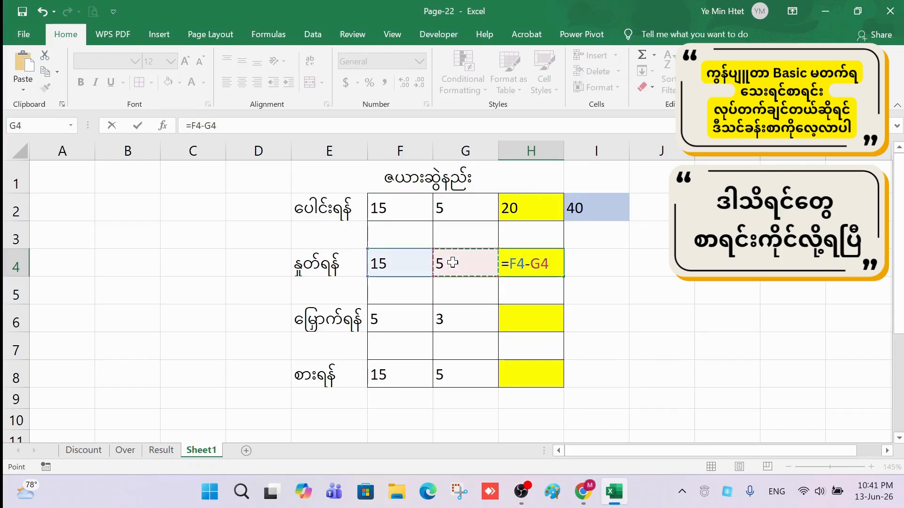
{"action": "key", "text": "Return"}
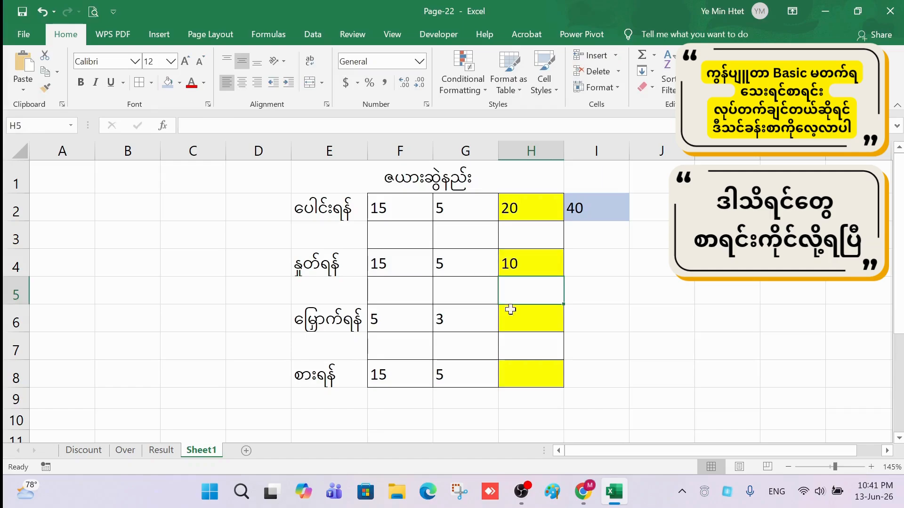
Enter the multiplication formula =F6*G6 in cell H6
{"action": "left_click", "coordinate": [540, 319]}
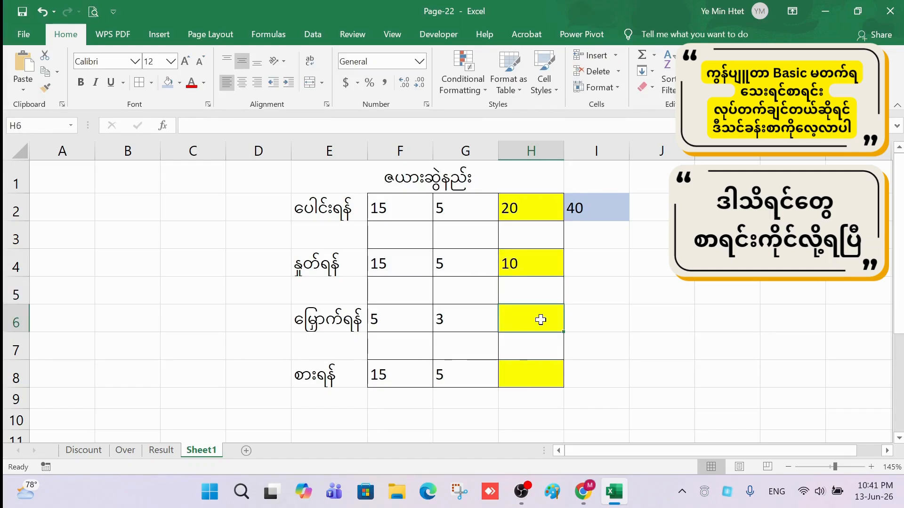
{"action": "type", "text": "="}
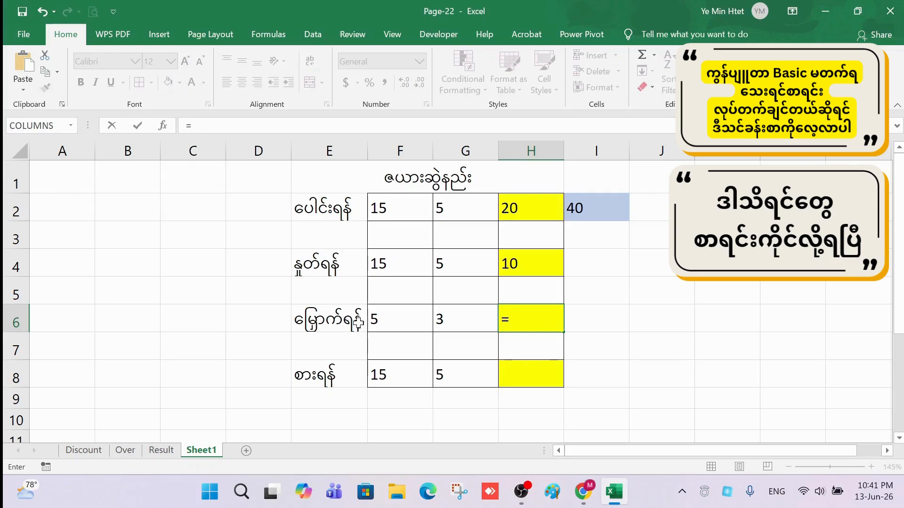
{"action": "left_click", "coordinate": [387, 320]}
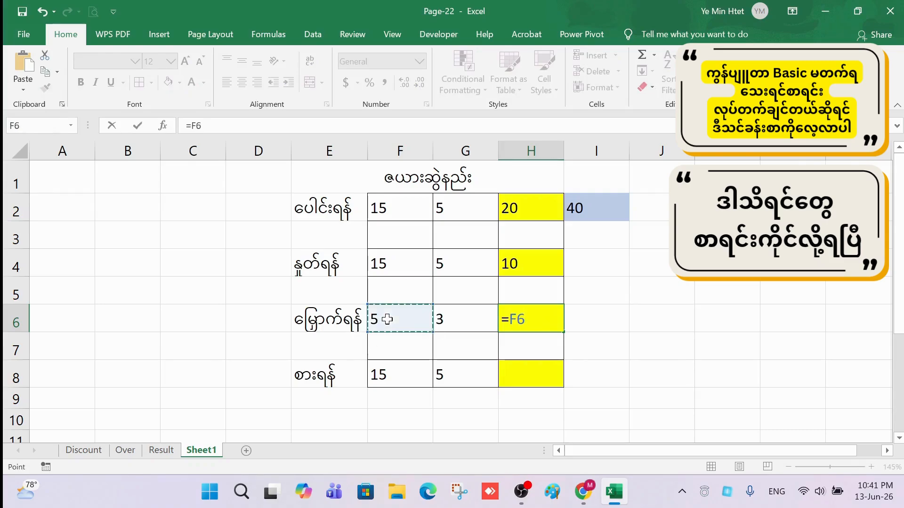
{"action": "type", "text": "*"}
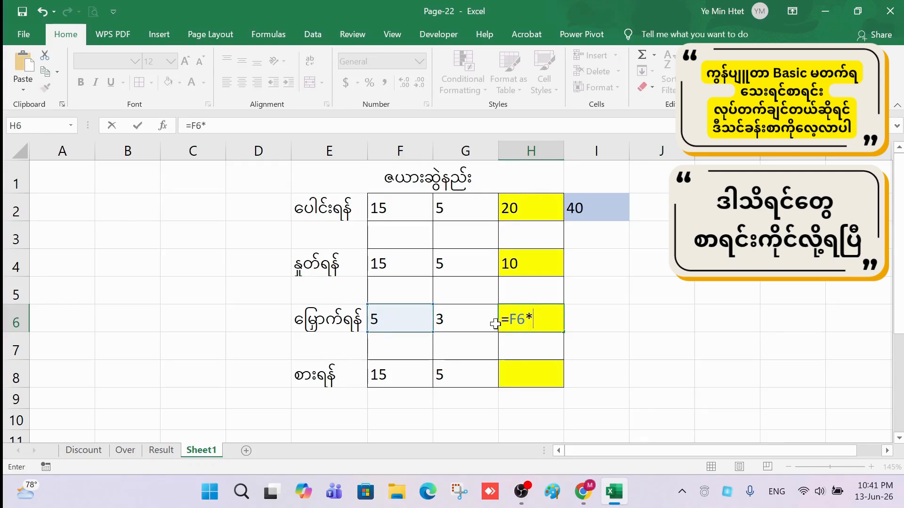
{"action": "left_click", "coordinate": [451, 322]}
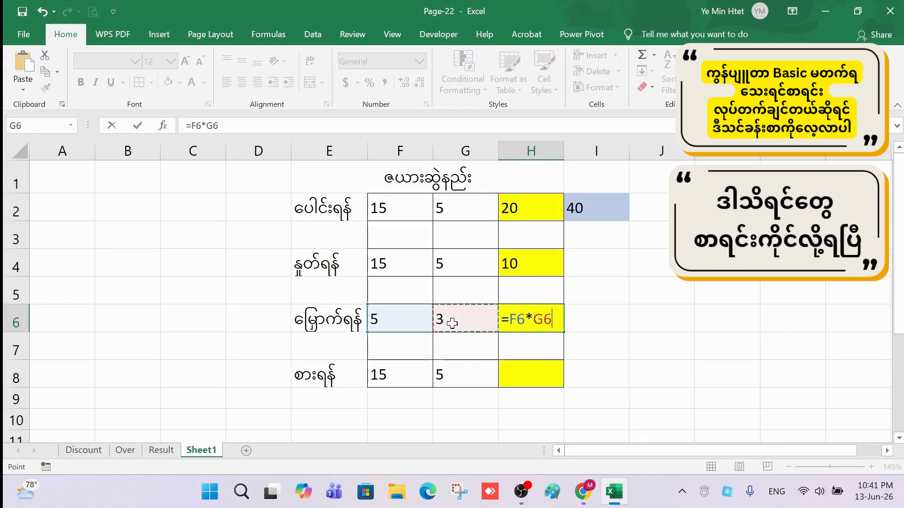
{"action": "key", "text": "Return"}
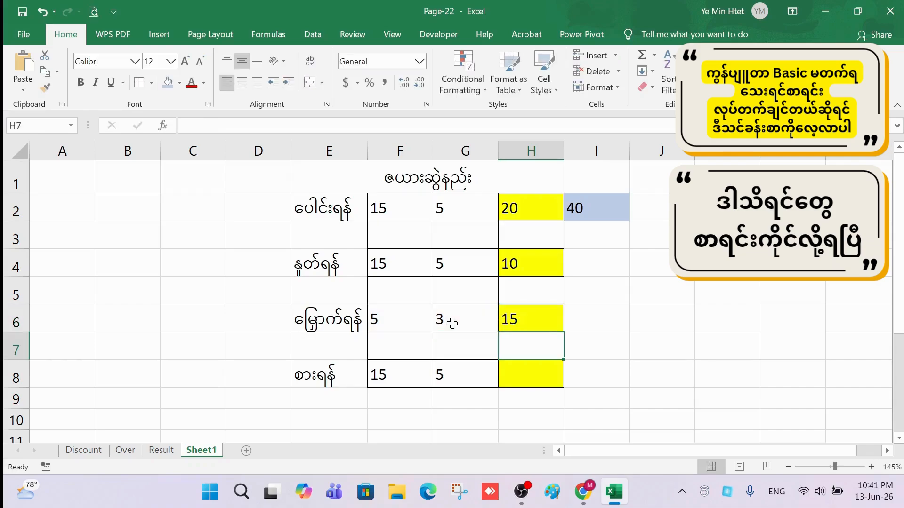
Enter the division formula =F8/G8 in cell H8
{"action": "left_click", "coordinate": [519, 379]}
{"action": "type", "text": "="}
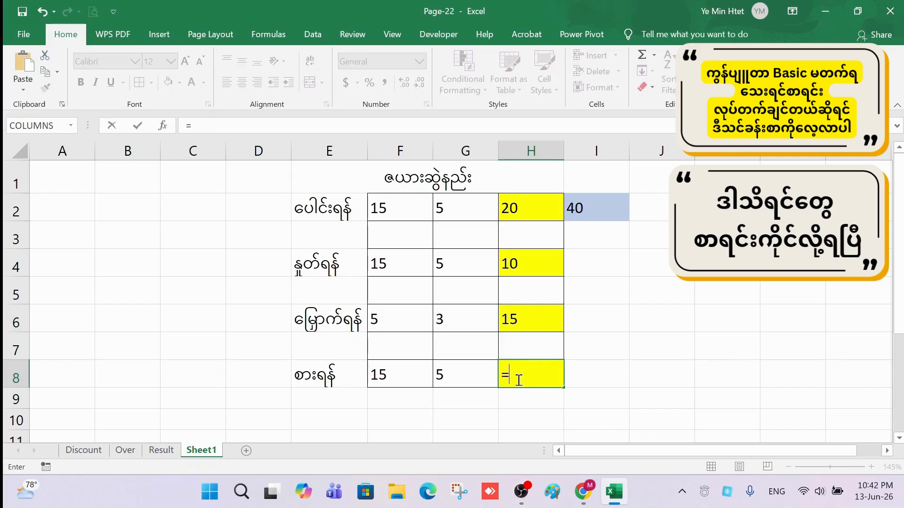
{"action": "left_click", "coordinate": [391, 376]}
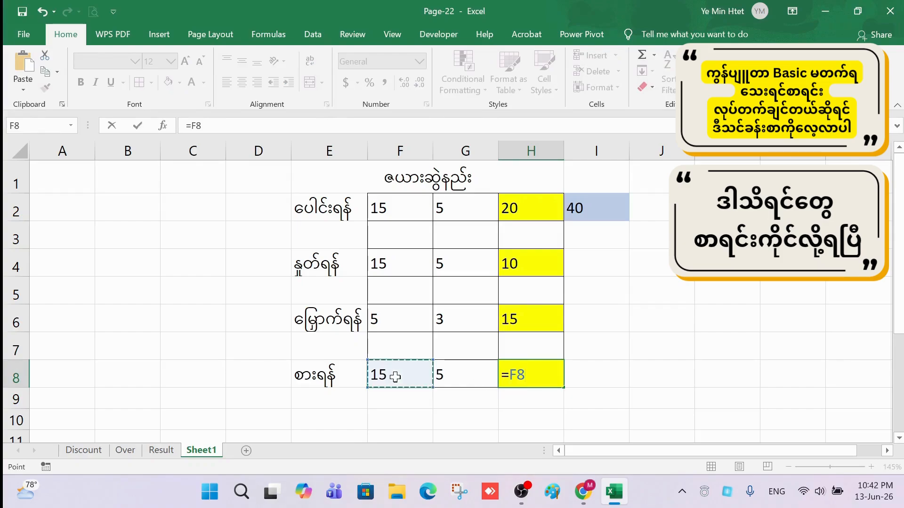
{"action": "type", "text": "/"}
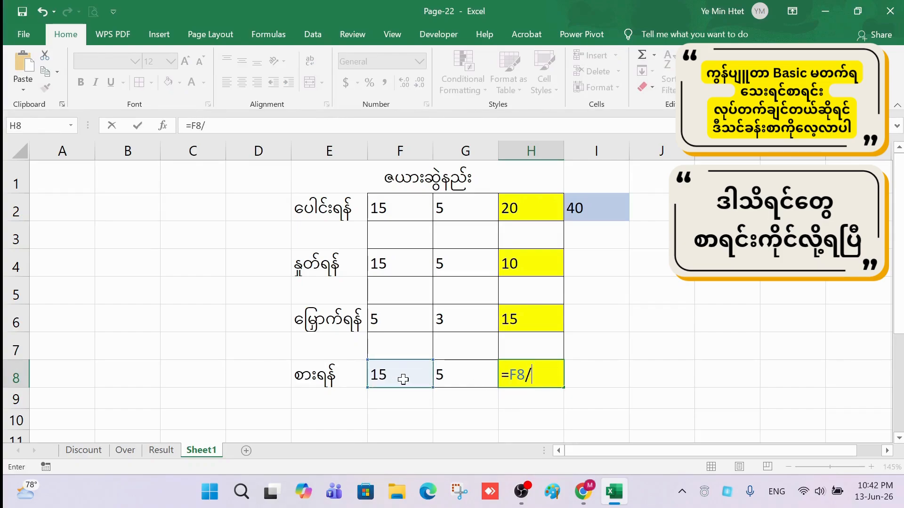
{"action": "left_click", "coordinate": [450, 375]}
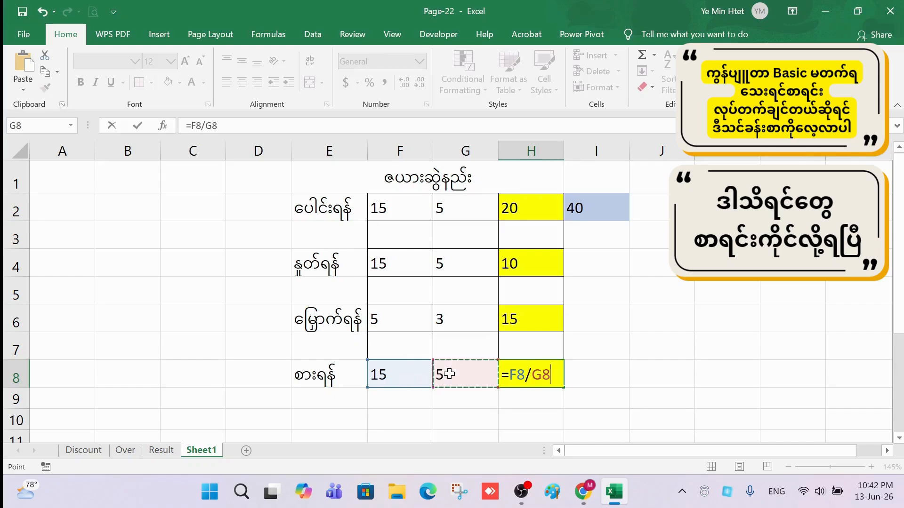
{"action": "key", "text": "Return"}
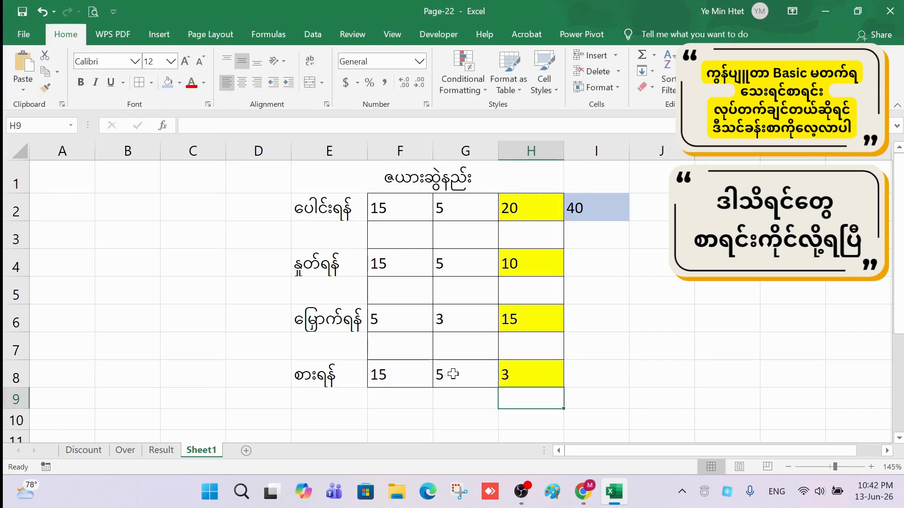